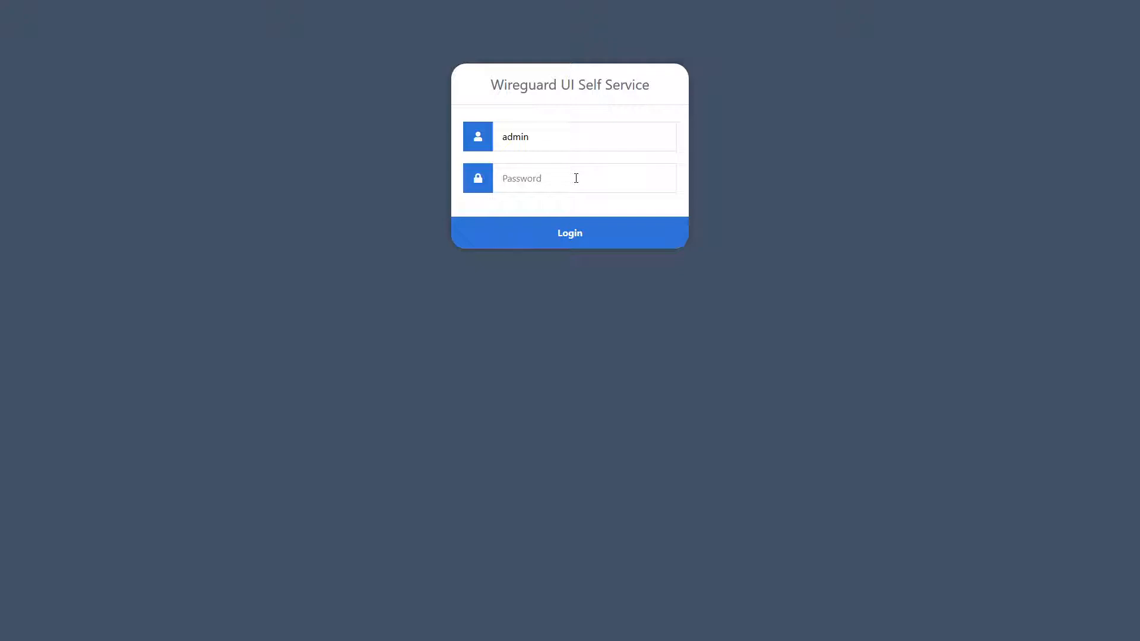
Log in to the portal with the administrator username and password.
text(admin)
key(Return)
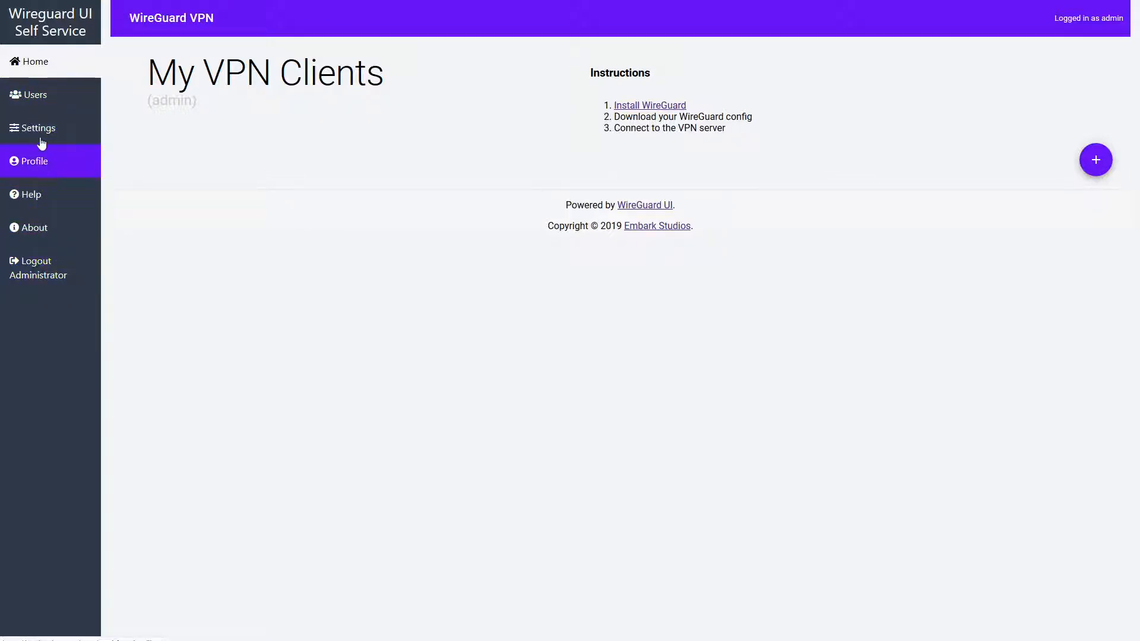
Start a new user account on the Users page and enter its username and e-mail address.
click(40, 99)
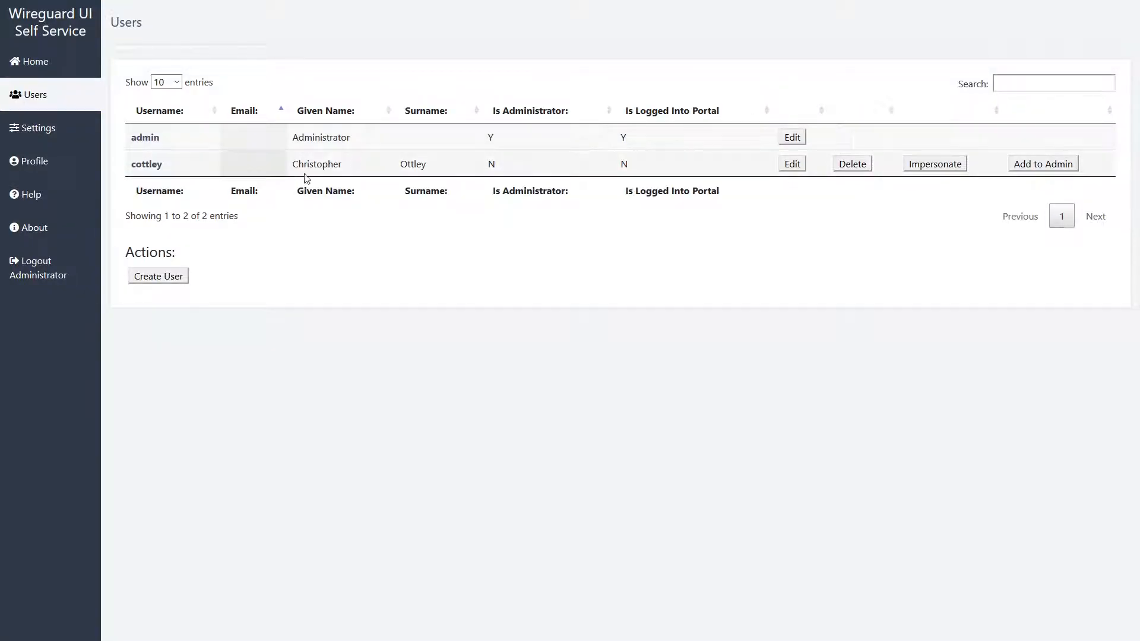
click(169, 284)
click(249, 115)
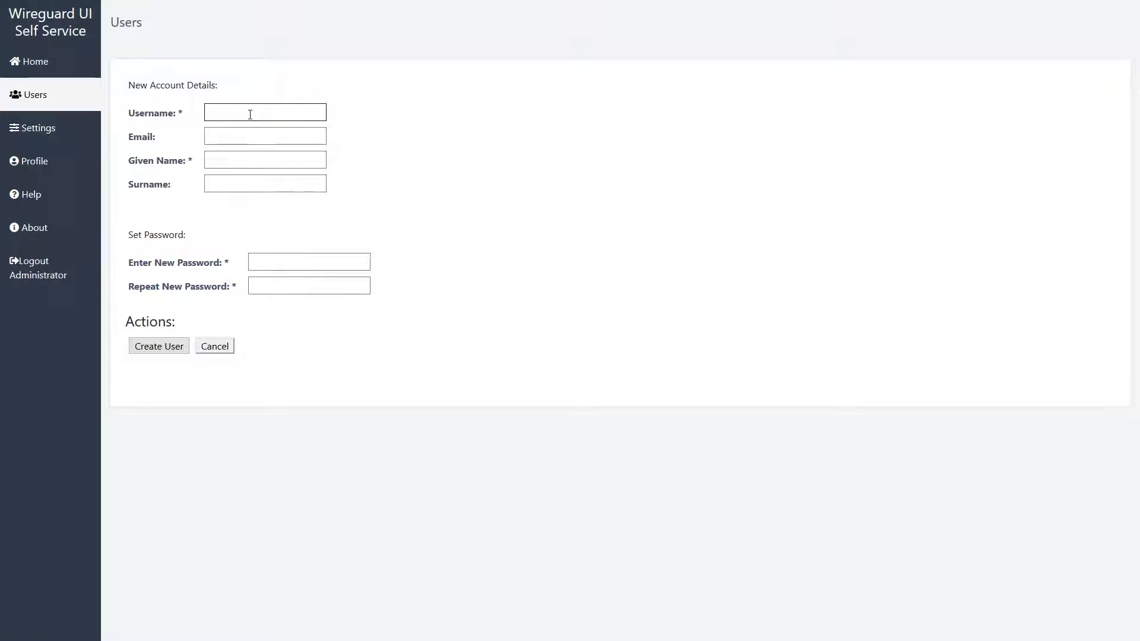
text(jdoe)
key(Tab)
Add the given name and password, create the account, and return to the Users list.
key(Tab)
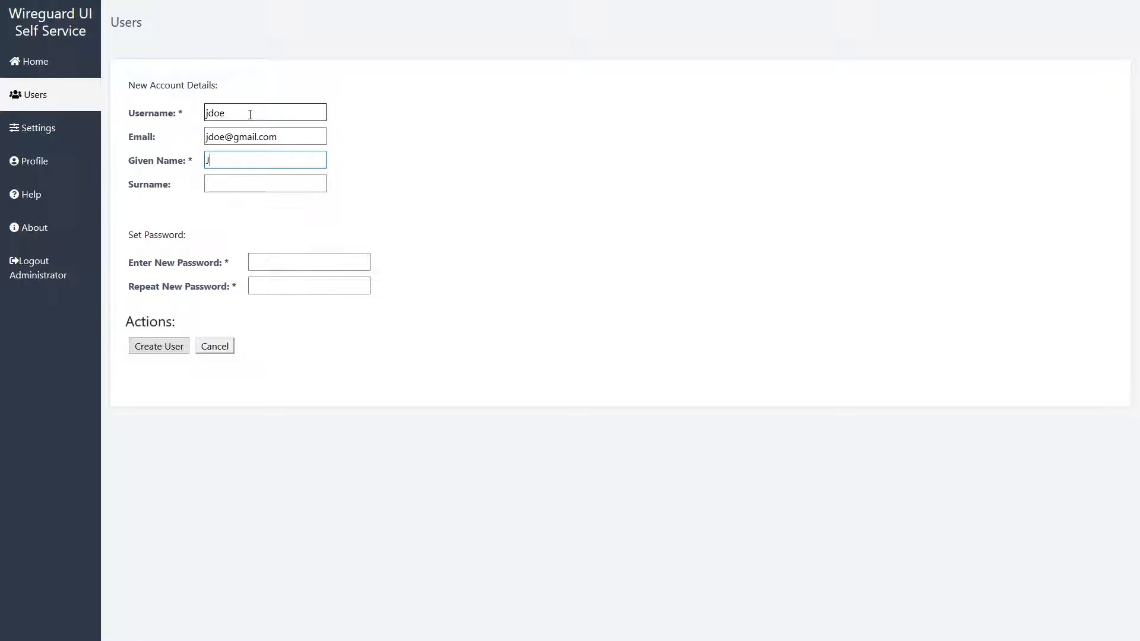
text(John)
key(Tab)
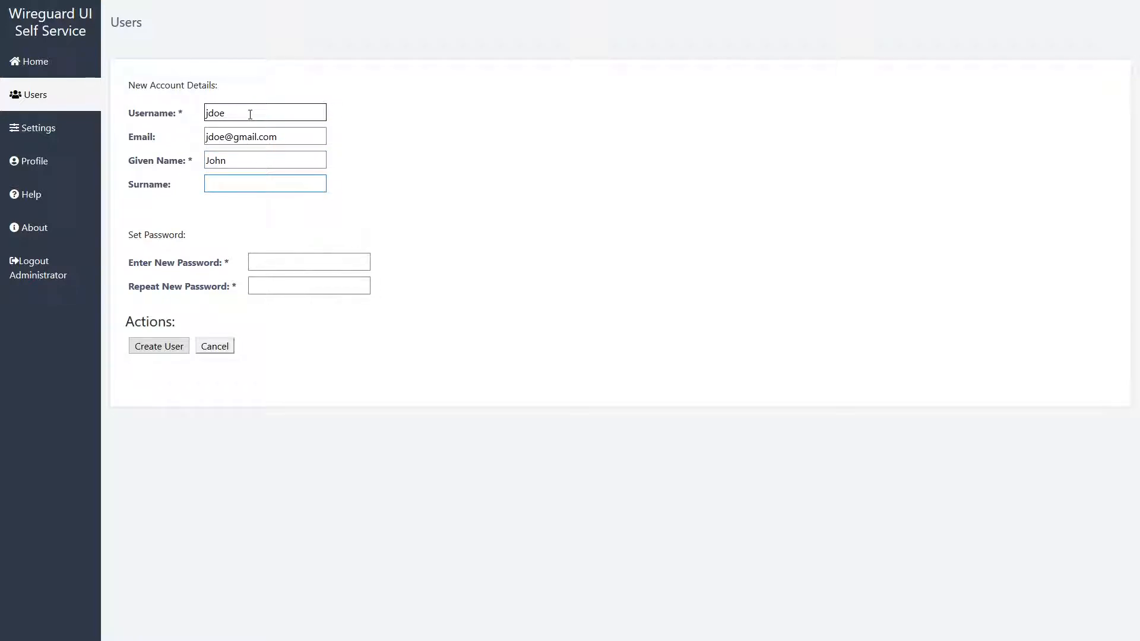
key(Tab)
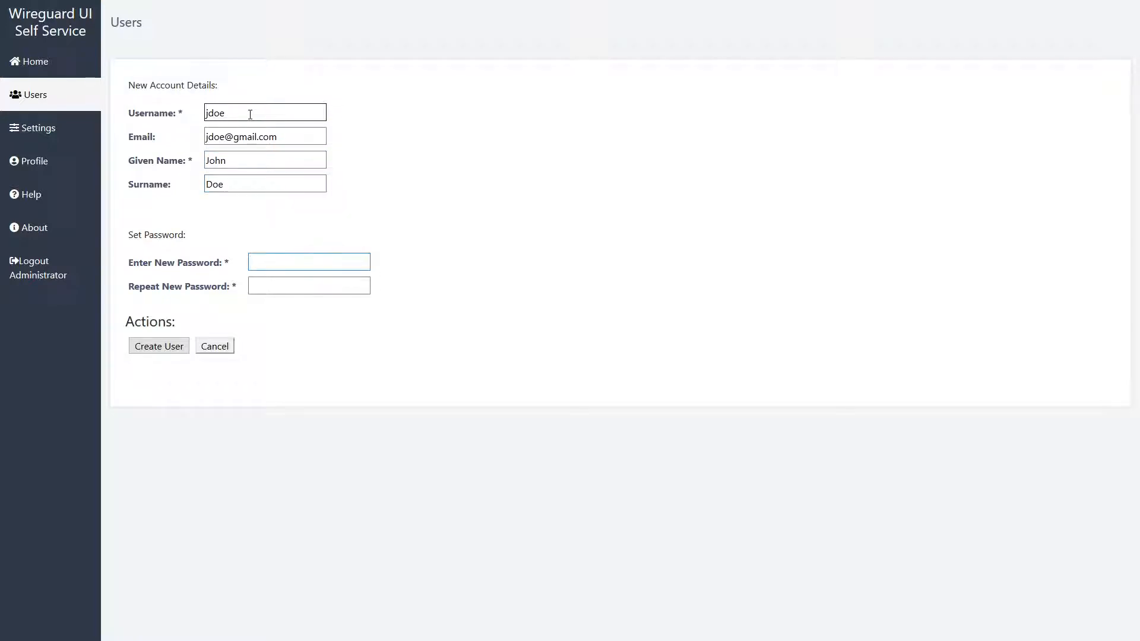
text(password)
key(Tab)
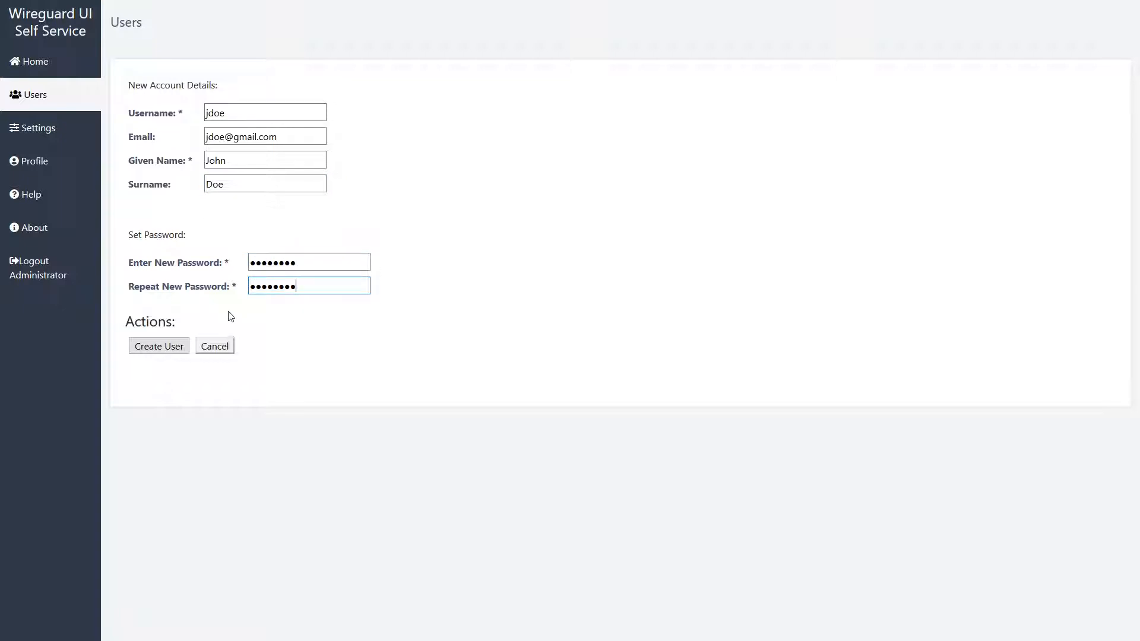
click(145, 349)
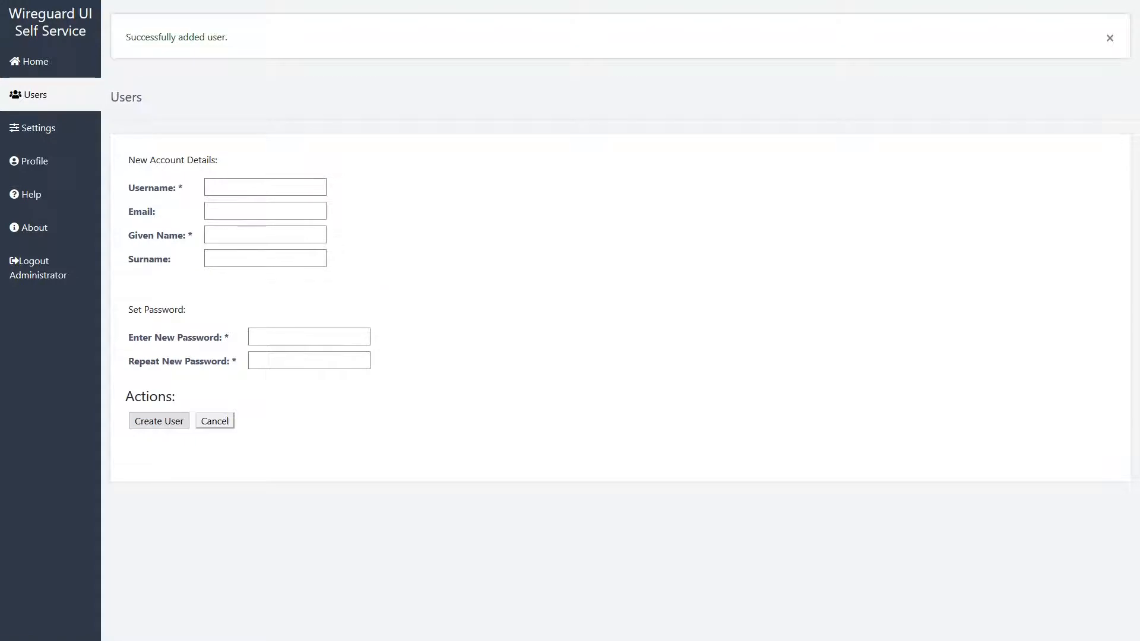
click(30, 94)
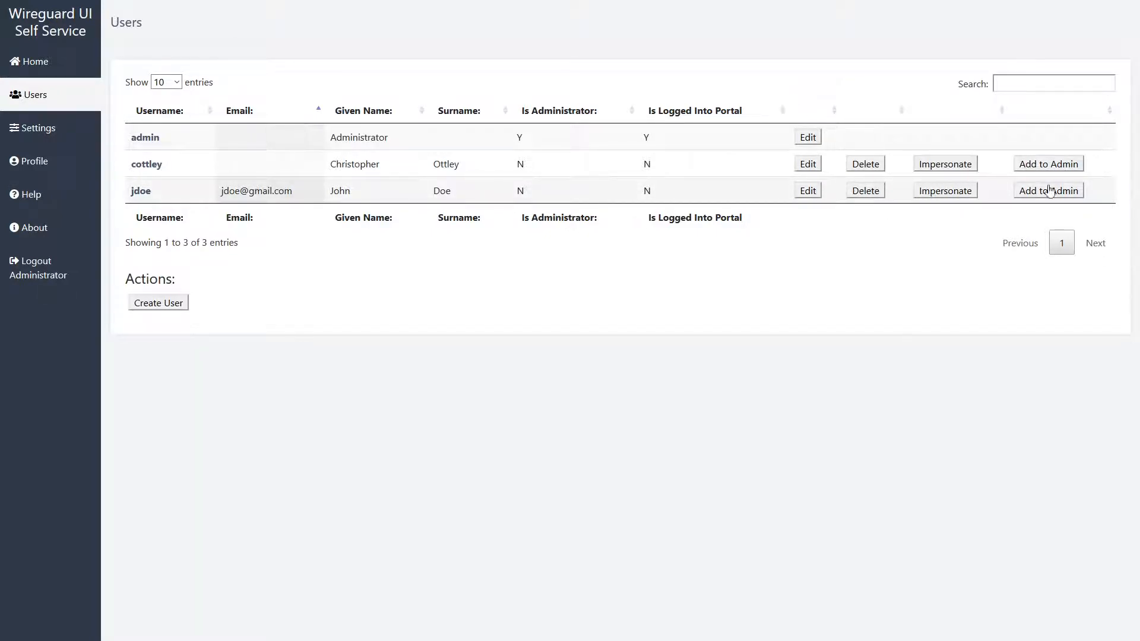
Replace the new user's given name with a new one and save it with Update User.
click(807, 190)
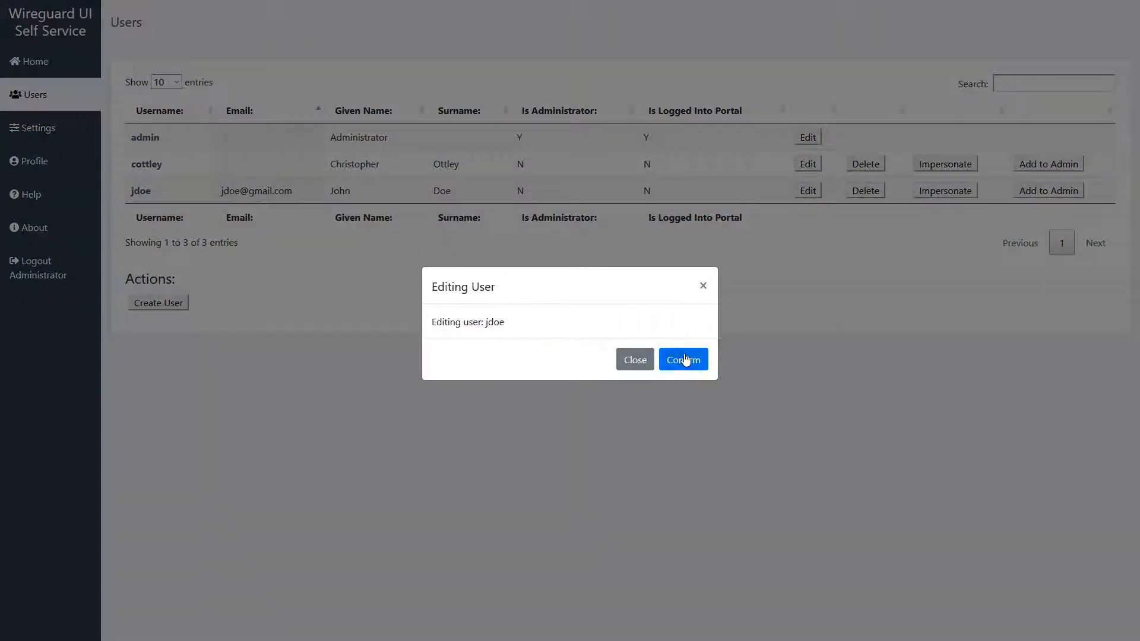
click(686, 360)
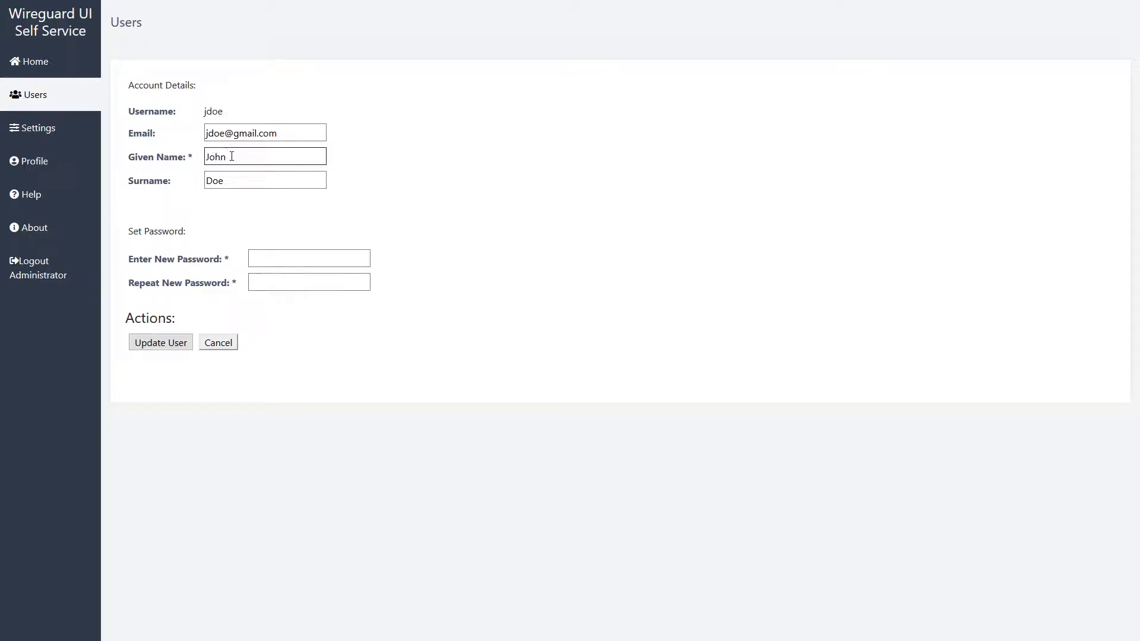
double_click(231, 156)
text(Jane)
click(171, 343)
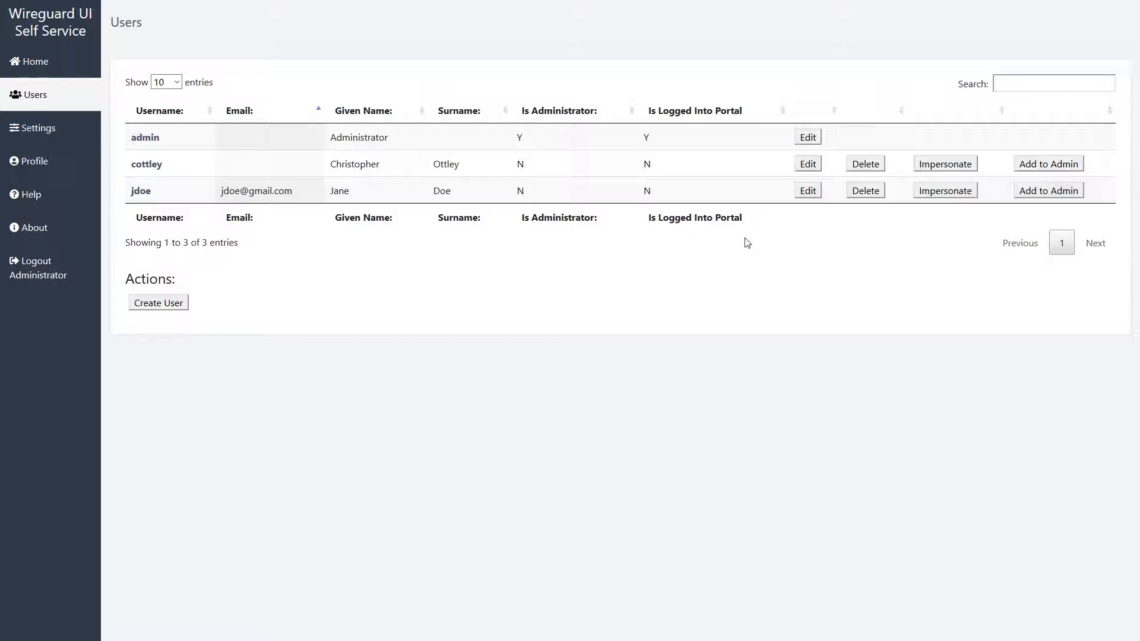
Impersonate the new user and view their profile details.
click(952, 191)
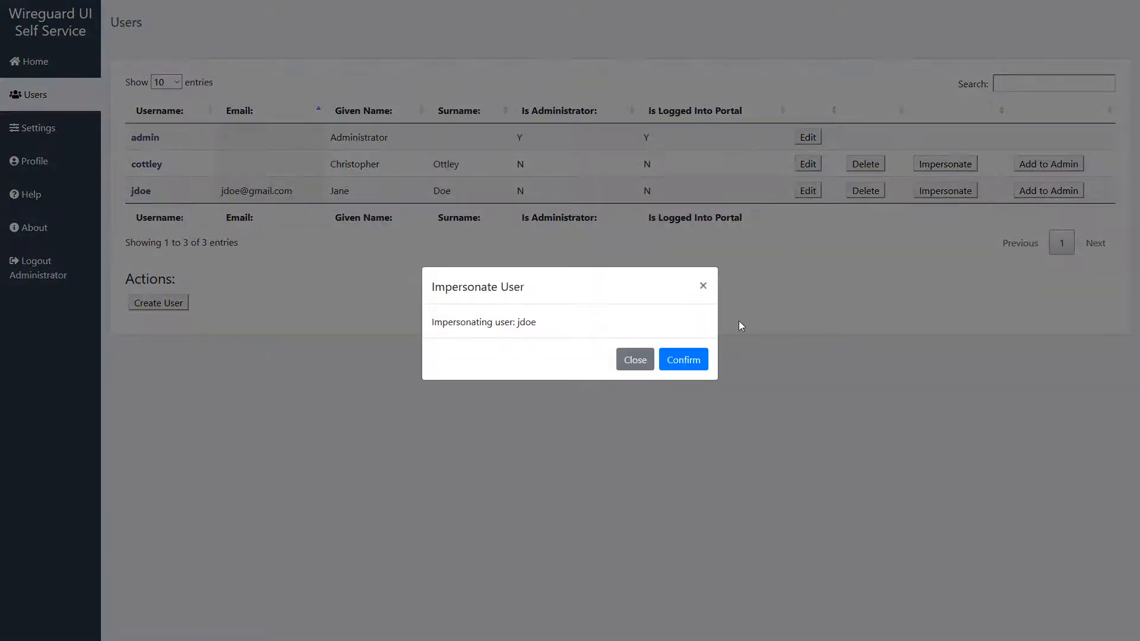
click(675, 359)
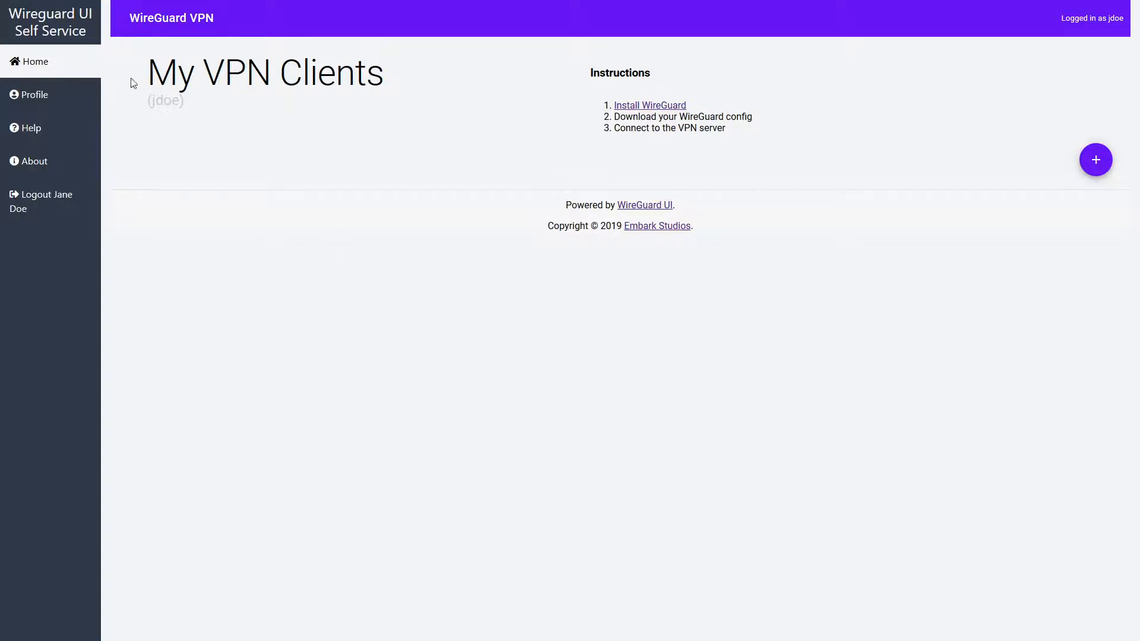
click(49, 102)
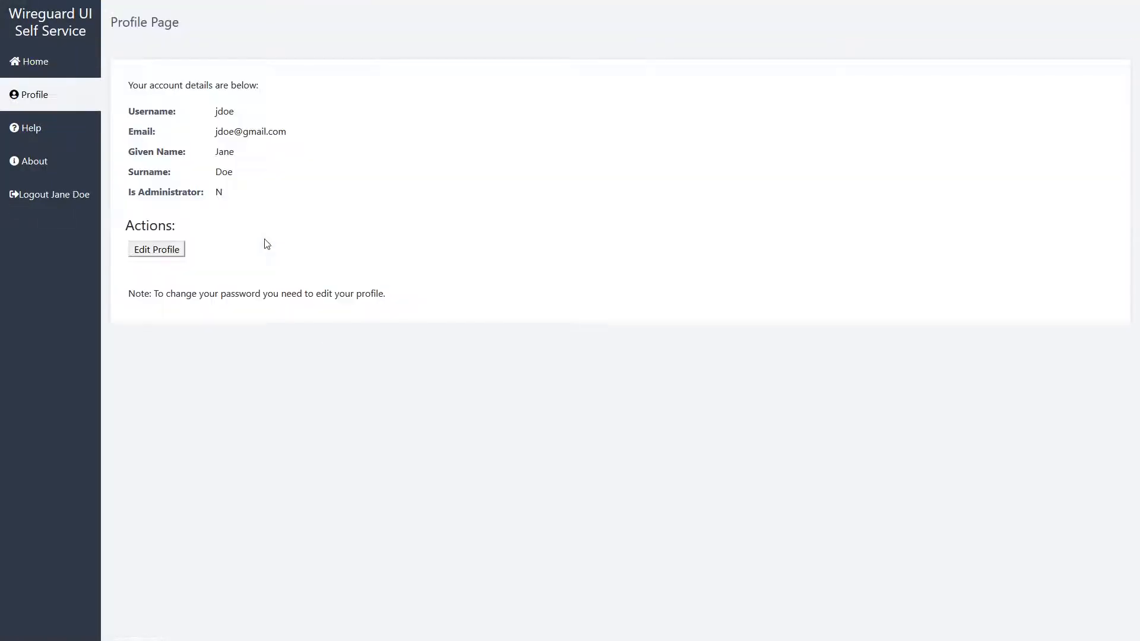
Open the profile for editing, cancel without changes, view About, then return to My VPN Clients.
click(169, 250)
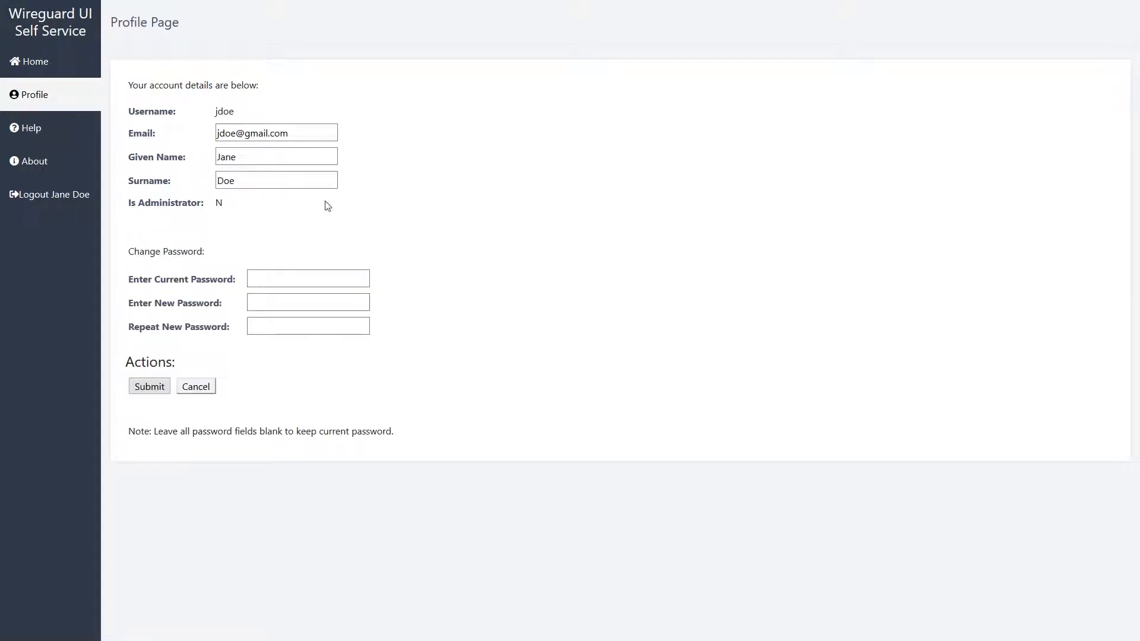
click(251, 301)
click(250, 275)
click(200, 388)
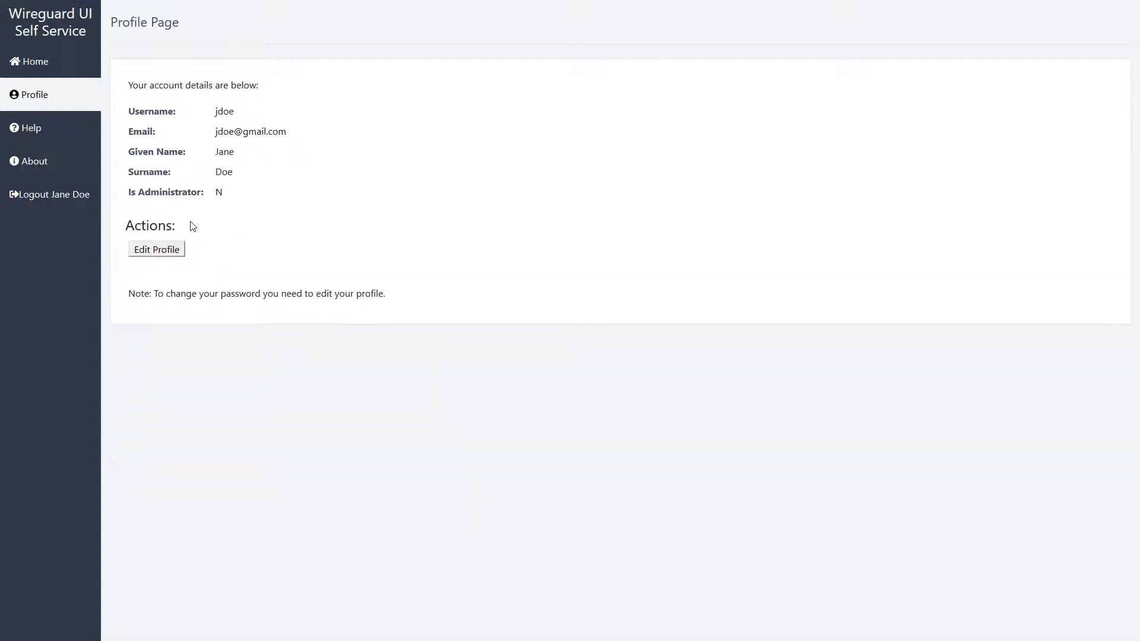
click(46, 170)
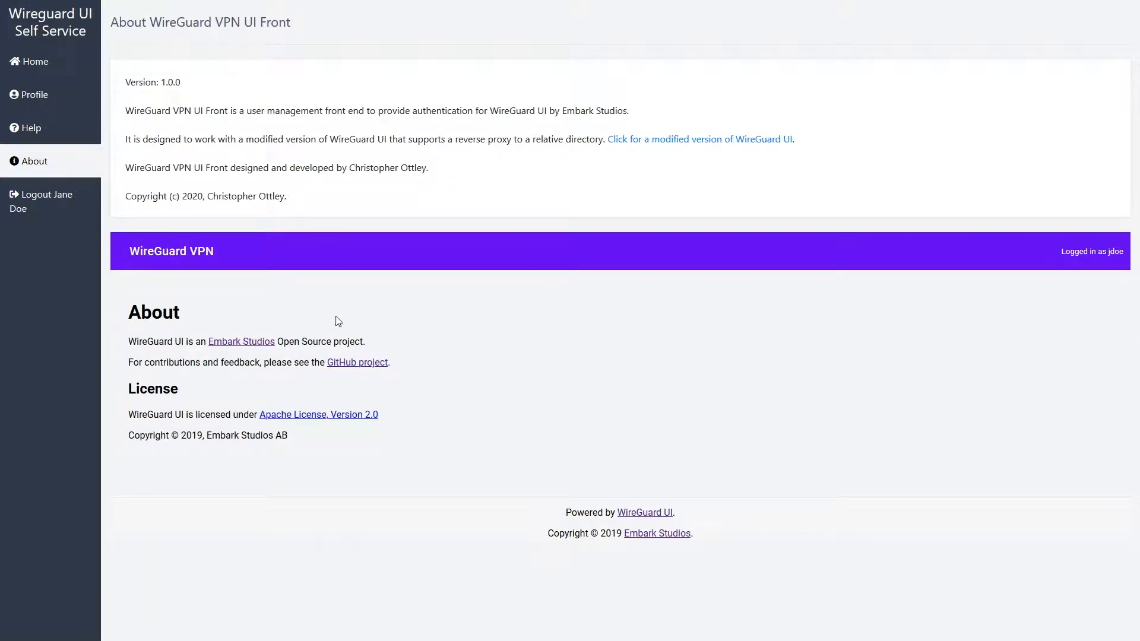
click(27, 66)
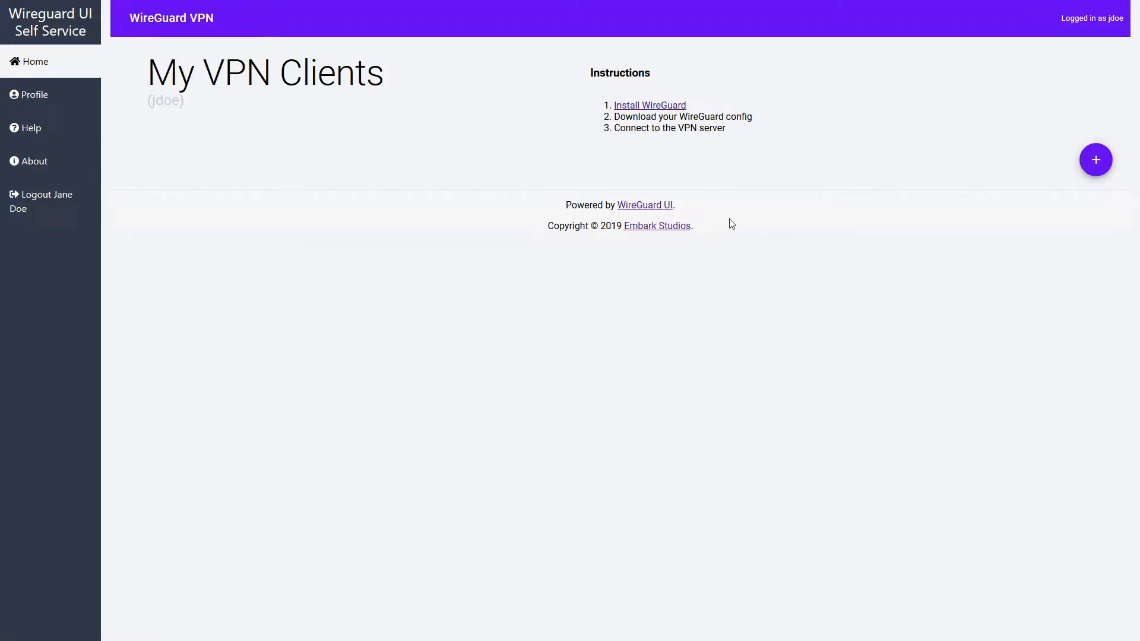
Add a new VPN client, rename it 'Phone', and save its name and label.
click(1095, 160)
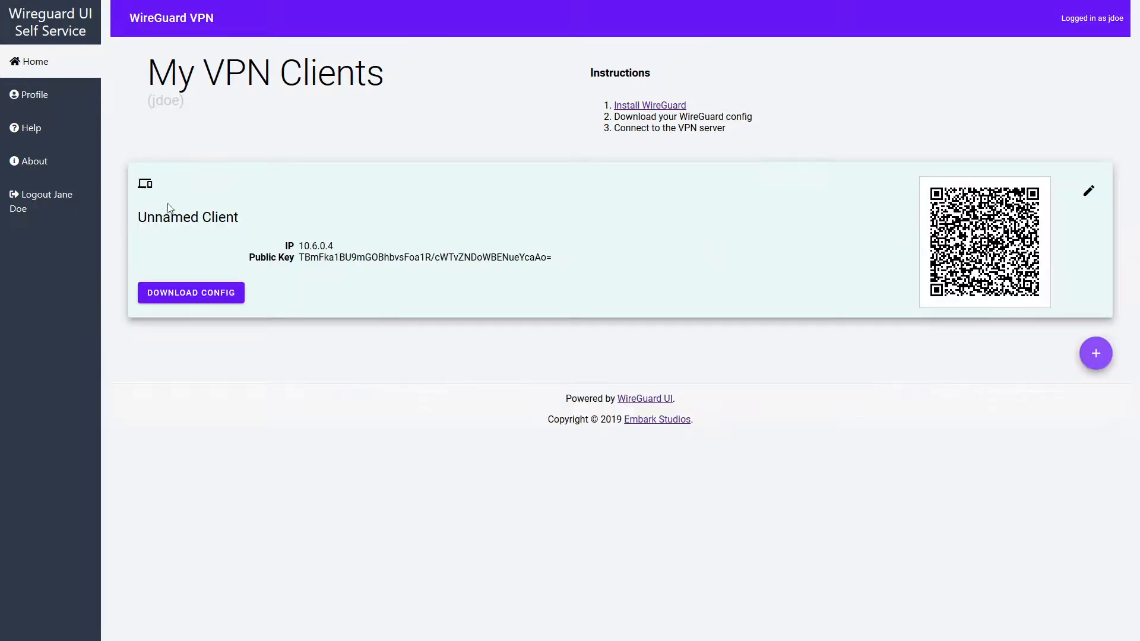
click(1088, 191)
mouse_move(279, 179)
mouse_down()
mouse_move(171, 178)
mouse_move(3, 118)
mouse_up()
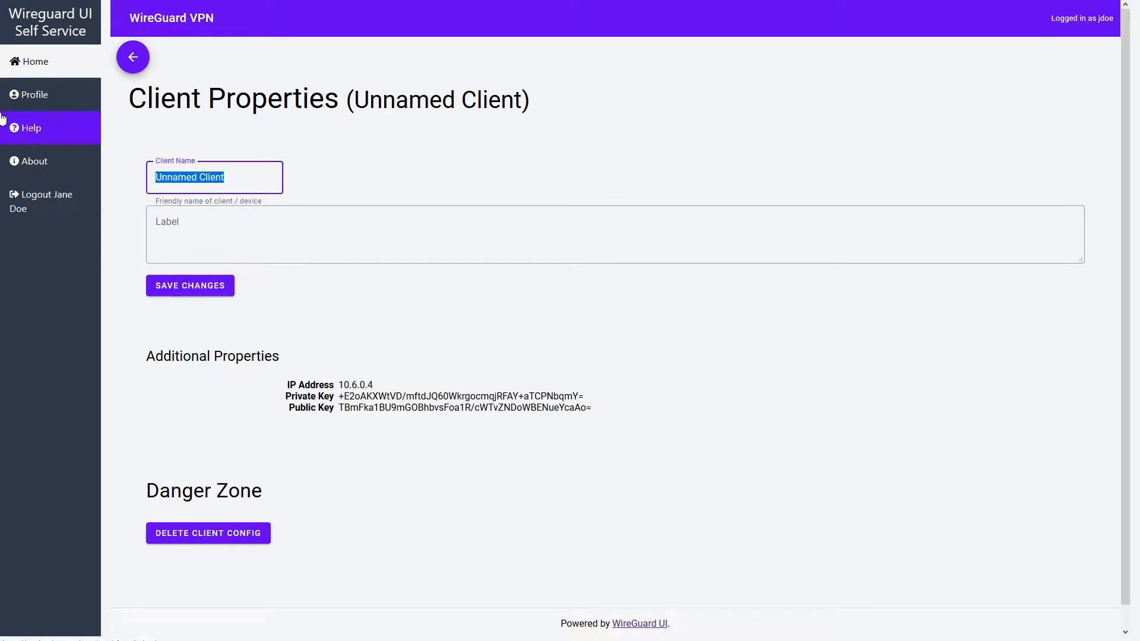
text(Phone)
key(Tab)
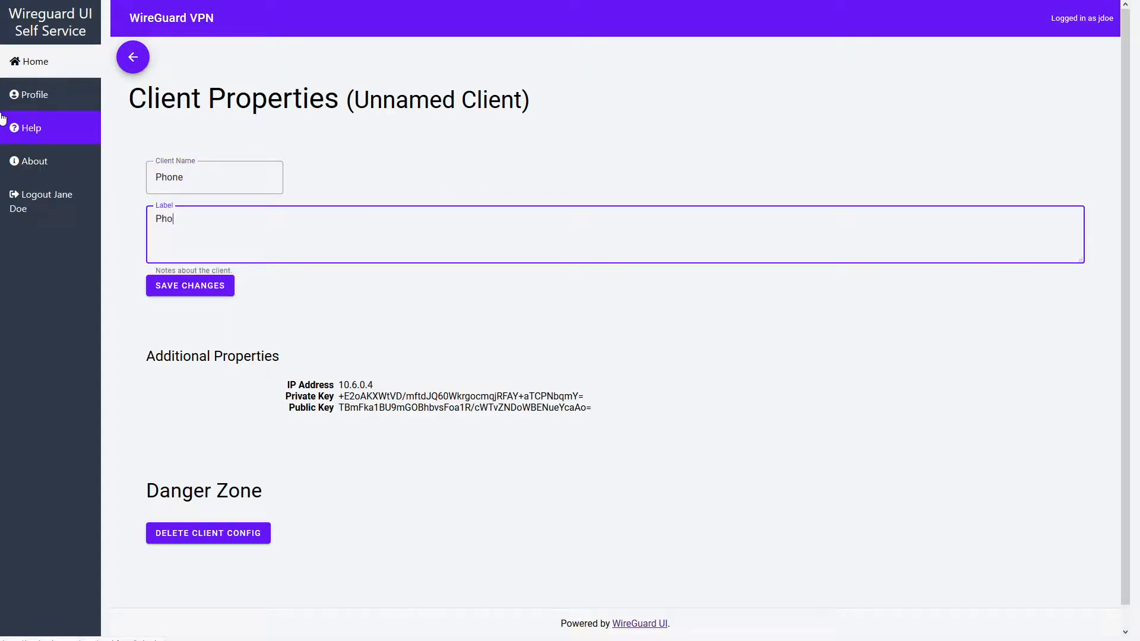
click(171, 287)
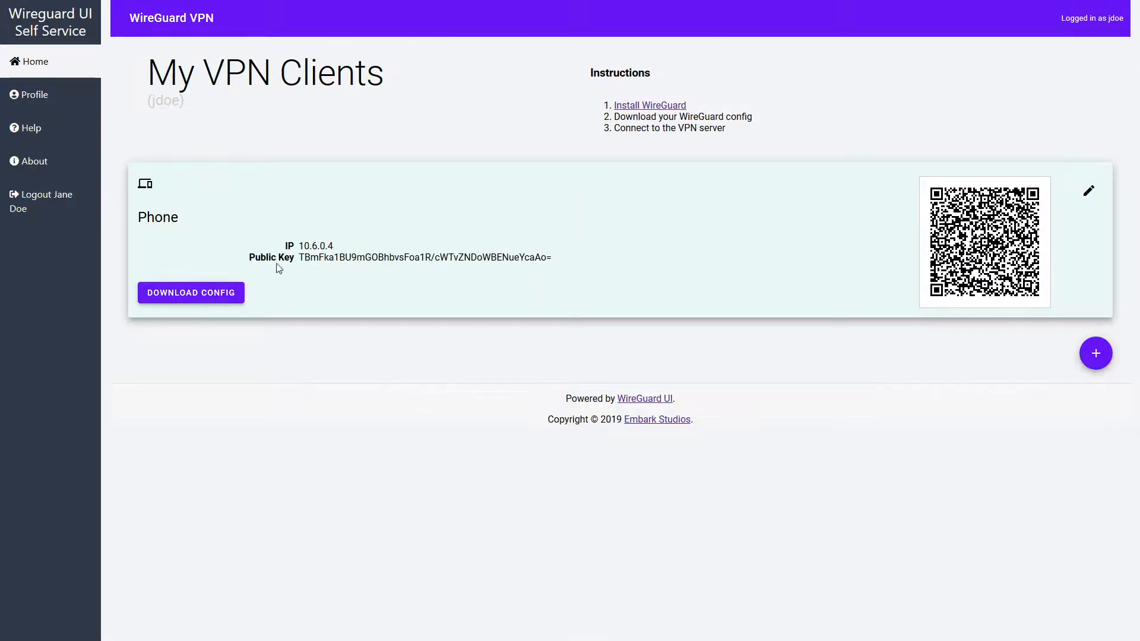
Download the Phone client's config, then delete the Phone client config.
click(171, 295)
click(1088, 191)
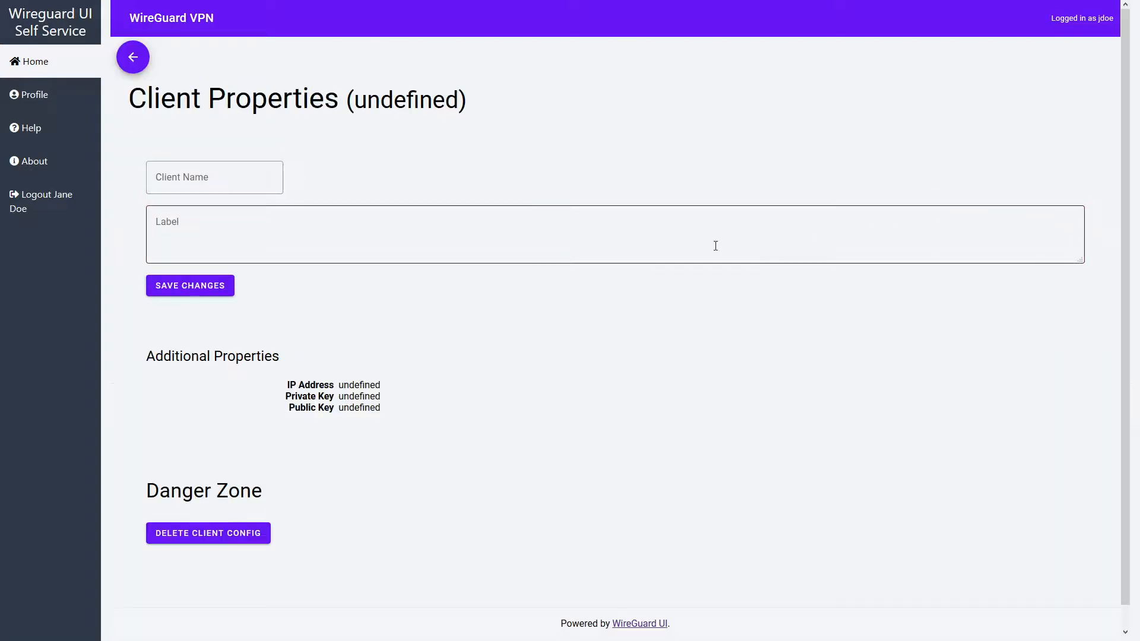
click(191, 532)
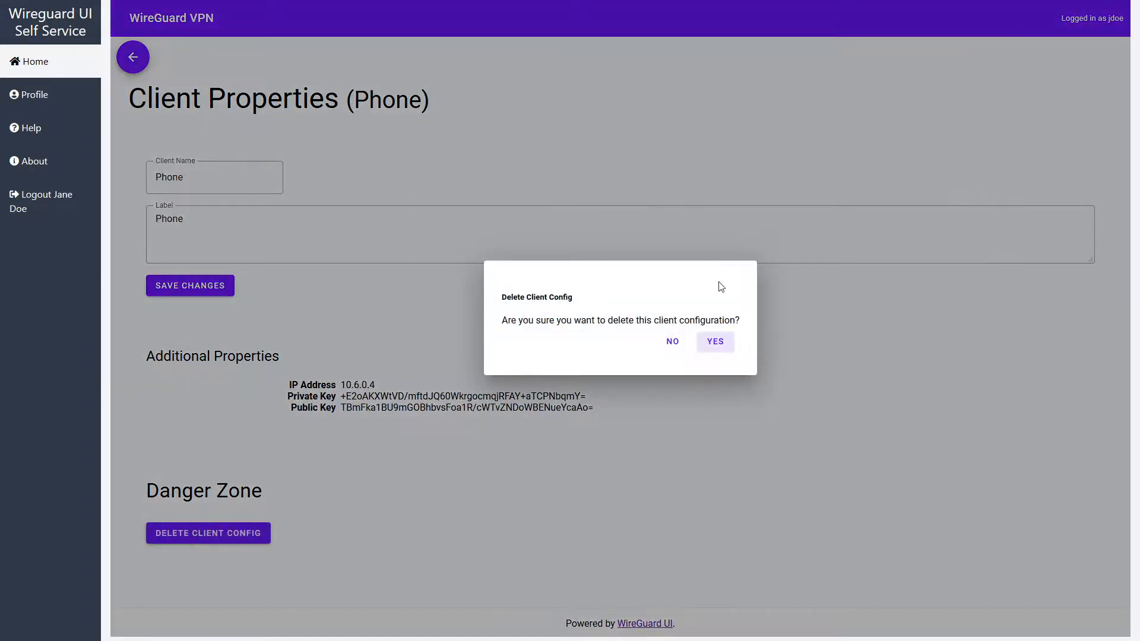
click(722, 344)
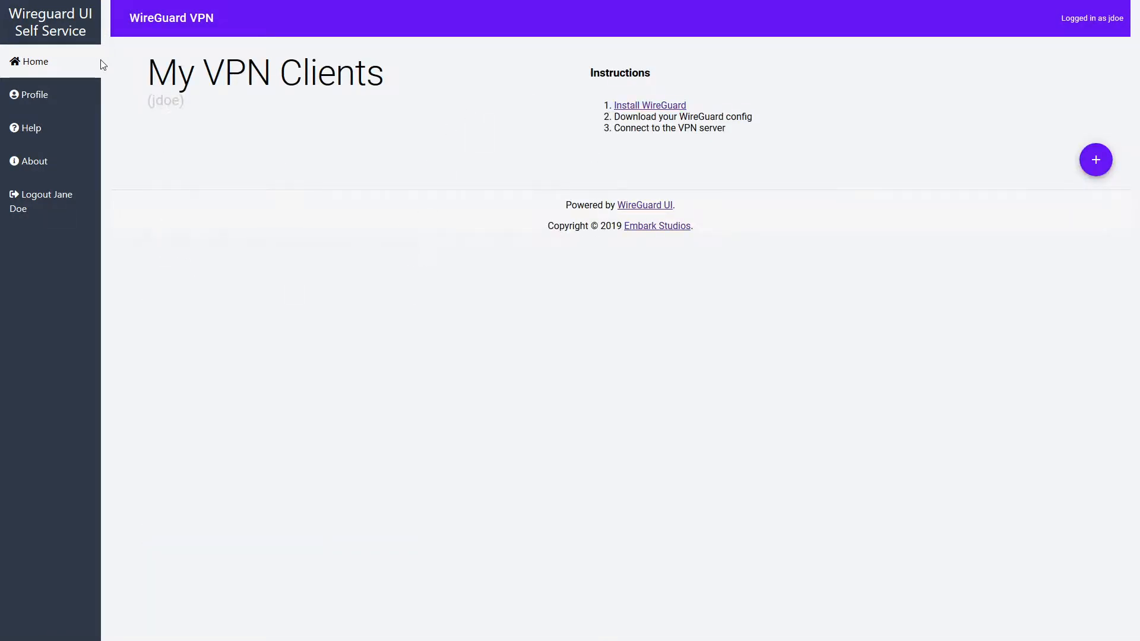
Log out of the user's session and sign back in with the admin account.
click(71, 209)
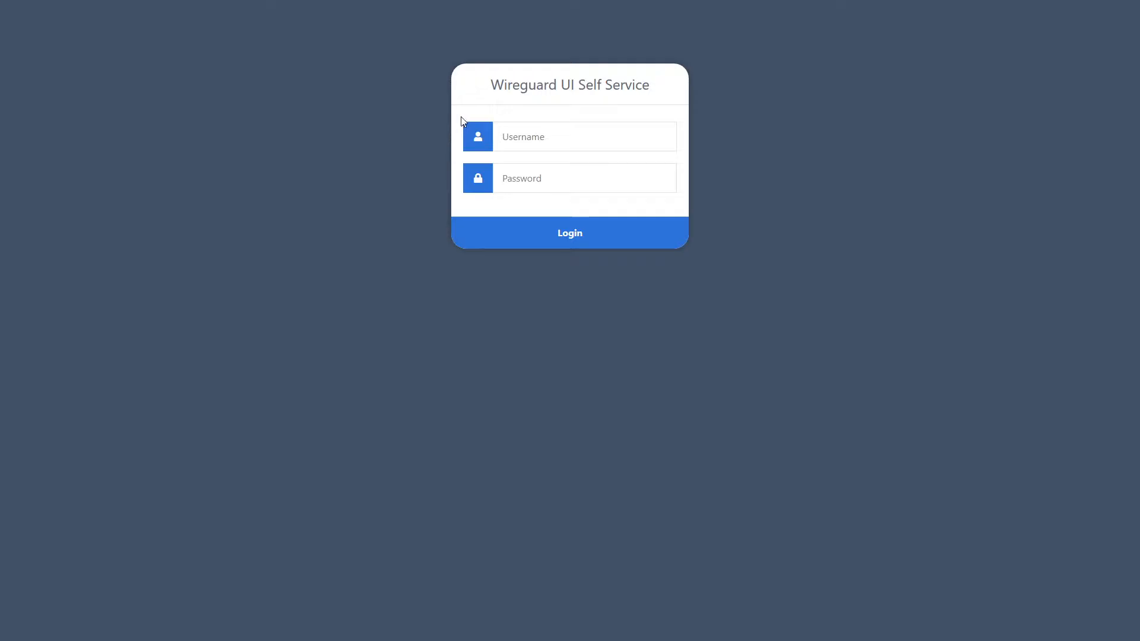
click(541, 141)
text(admin)
key(Tab)
text(admin)
key(Return)
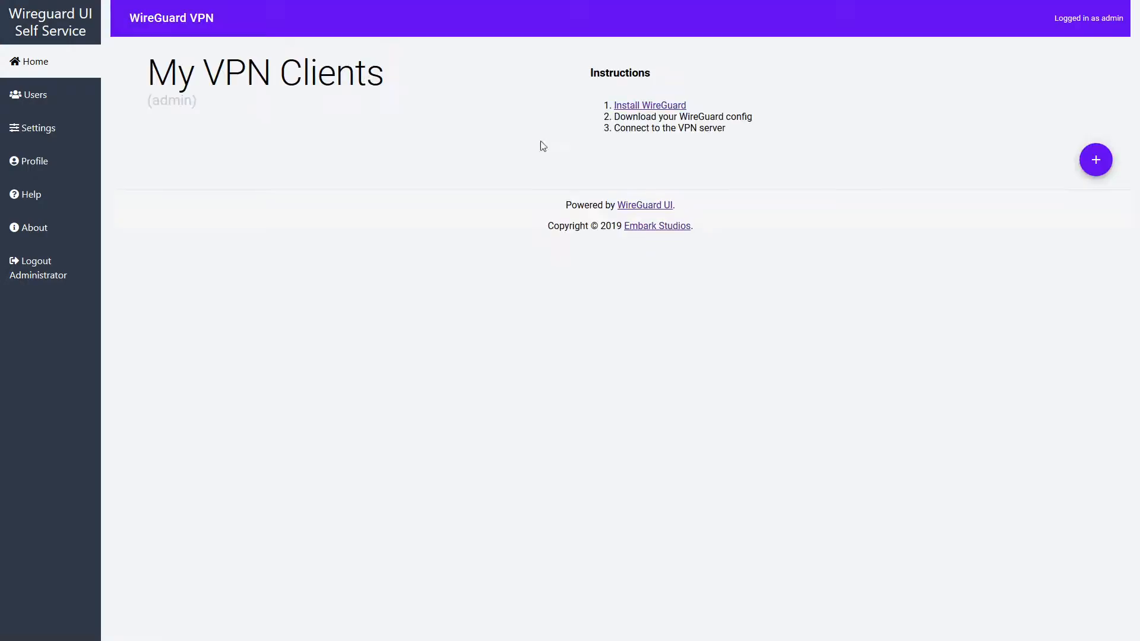
Add the new user to the admin role from the Users list.
click(43, 93)
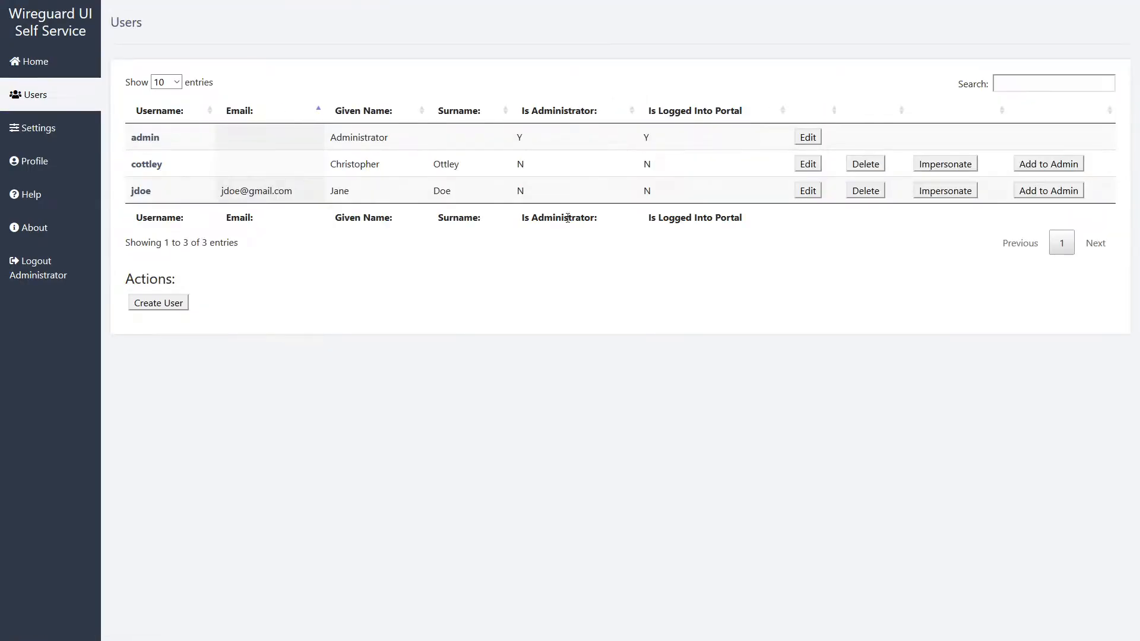
click(1067, 191)
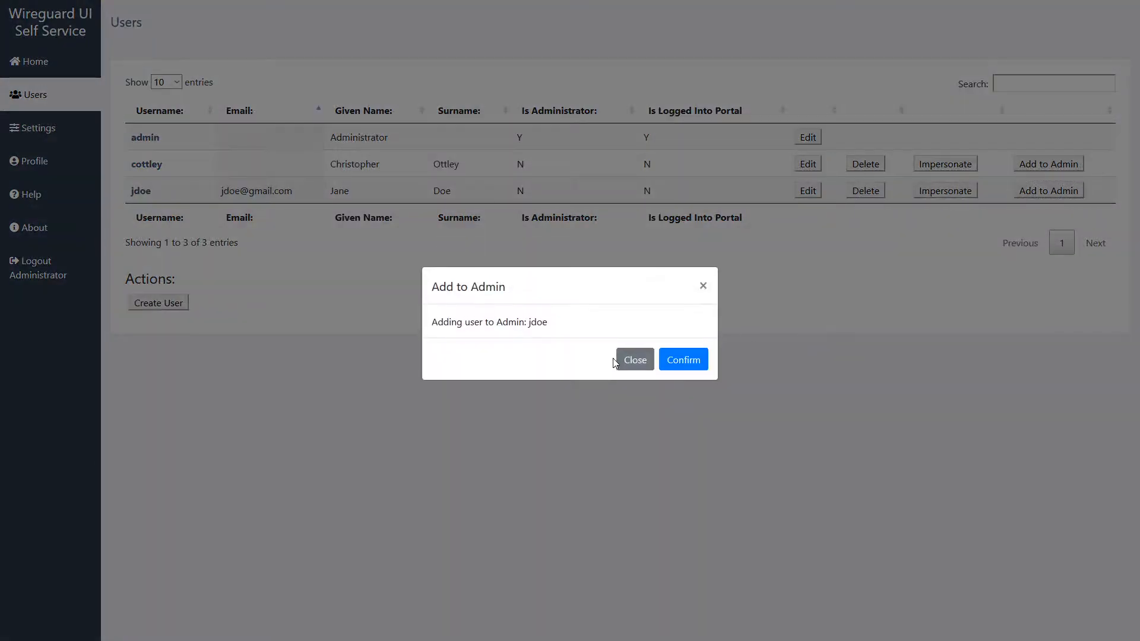
click(698, 369)
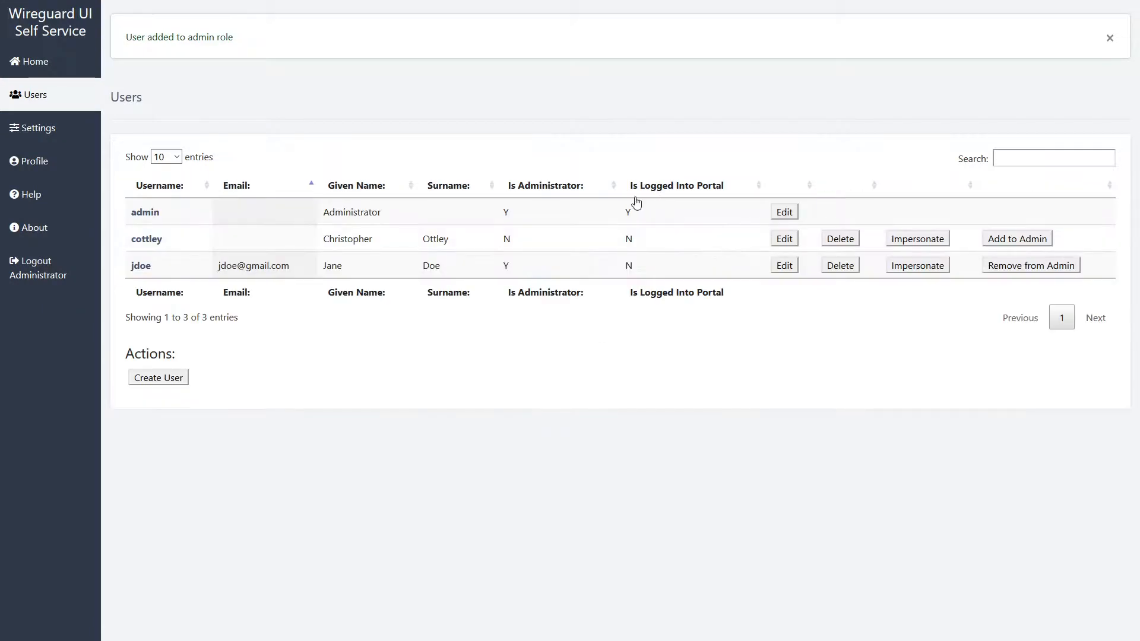
Impersonate the now-admin user and view the Users and Settings pages.
click(921, 266)
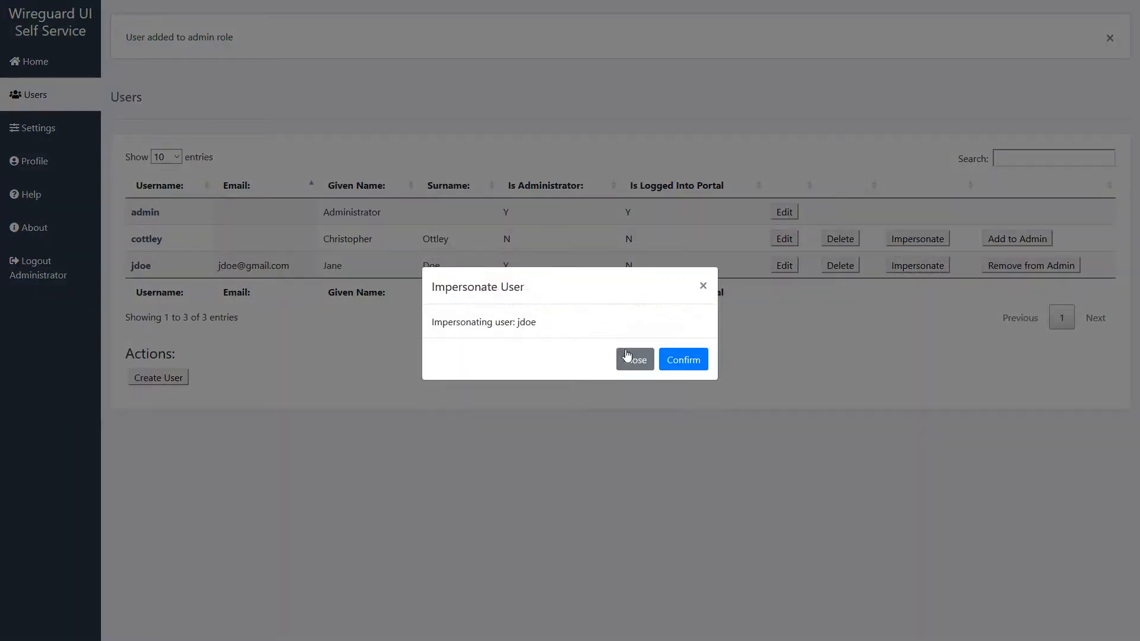
click(672, 359)
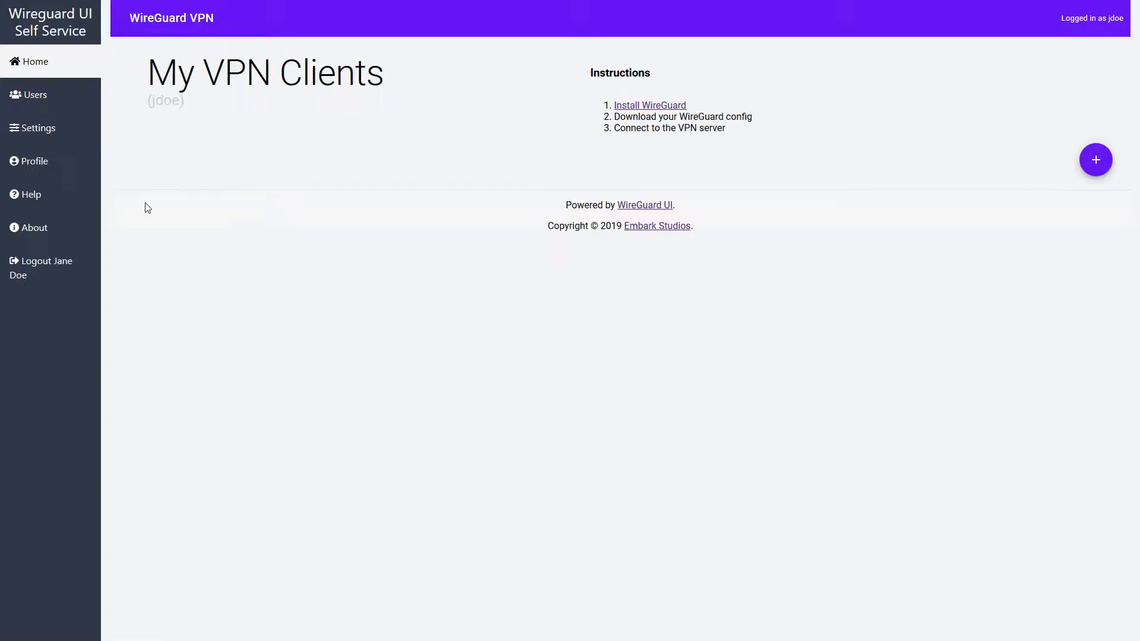
click(23, 97)
click(51, 128)
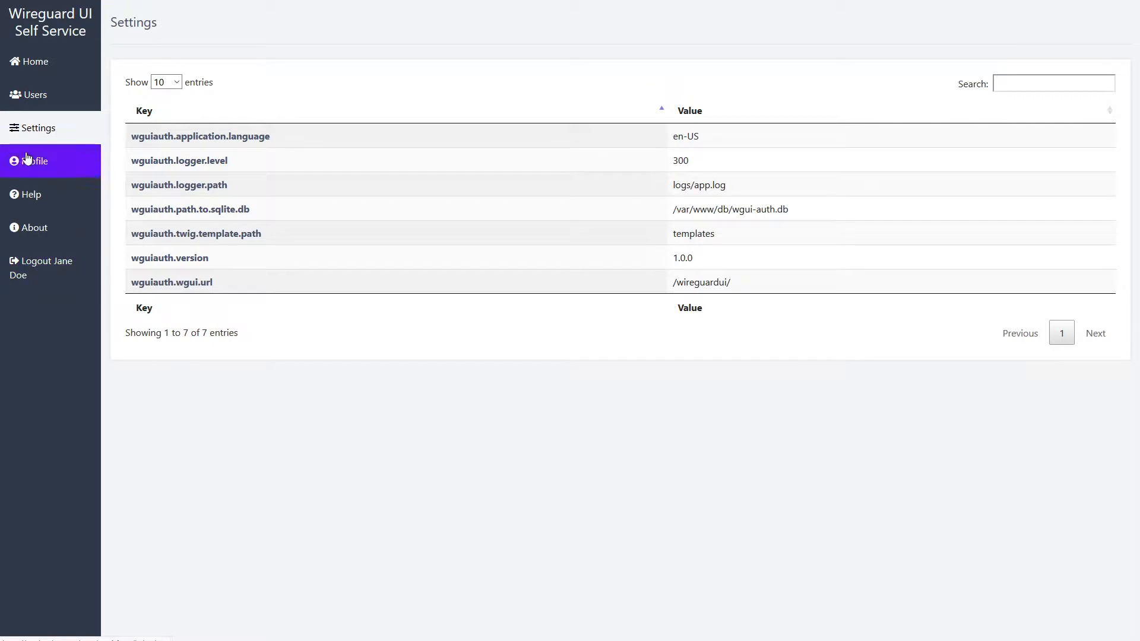
click(37, 94)
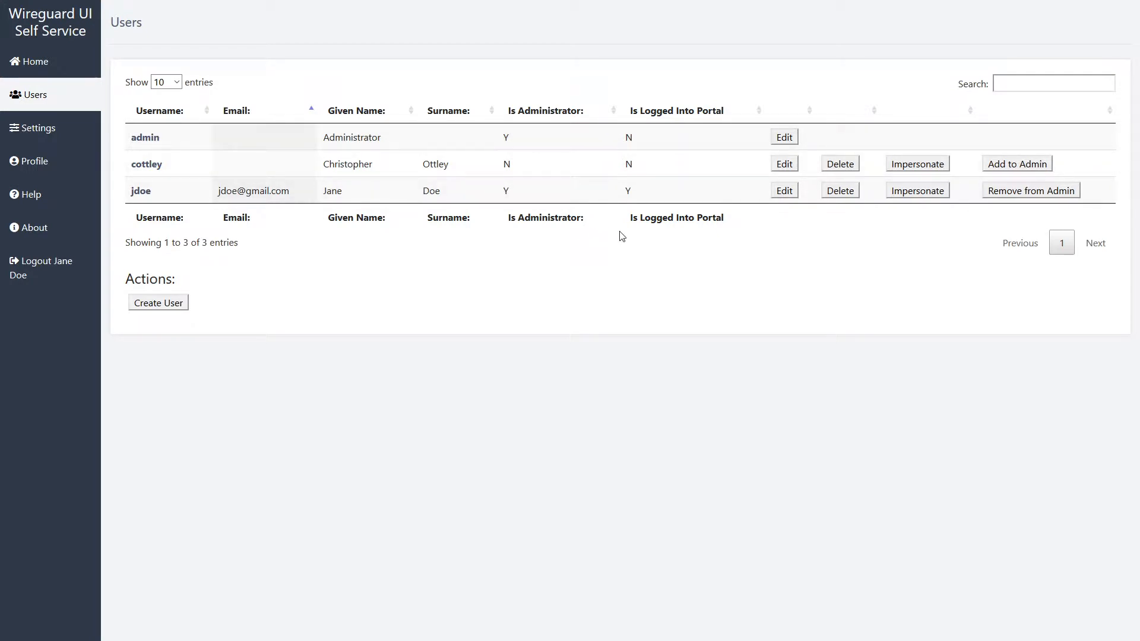
Log out of the impersonated session and sign in again as admin.
click(46, 278)
text(ad)
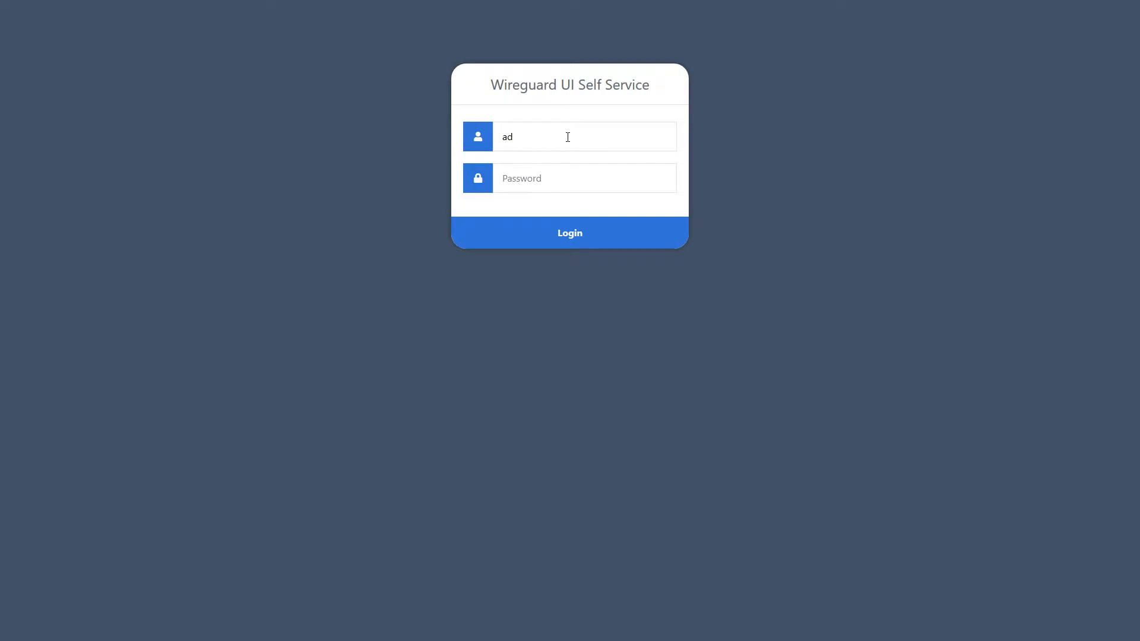
text(123456)
key(Return)
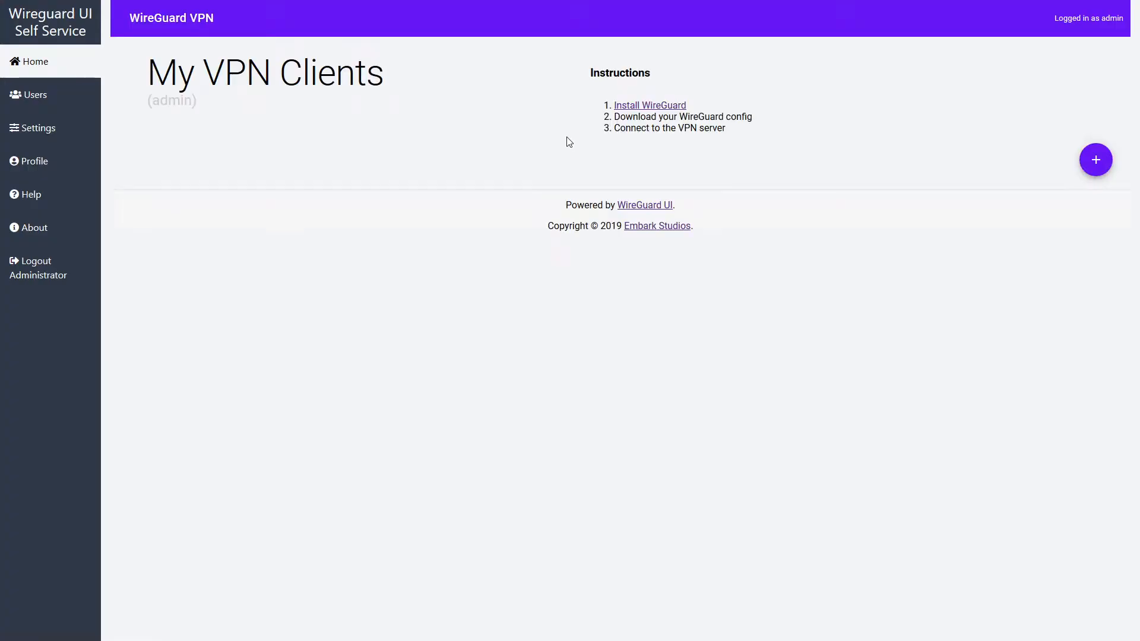
Remove the user from the admin role on the Users list and confirm.
click(34, 104)
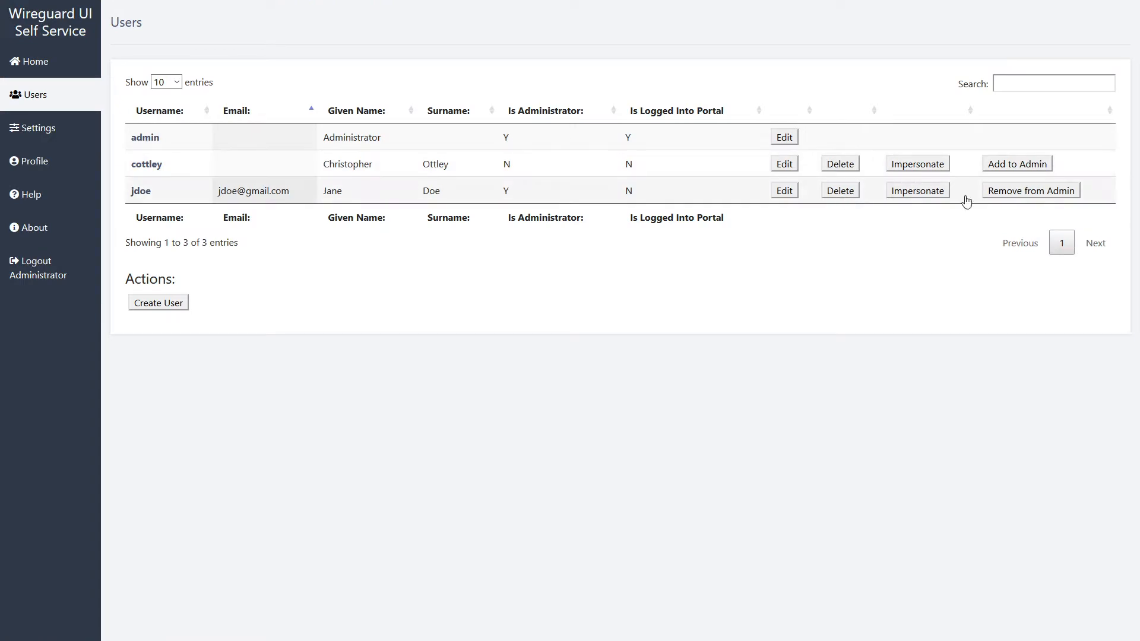
click(1027, 191)
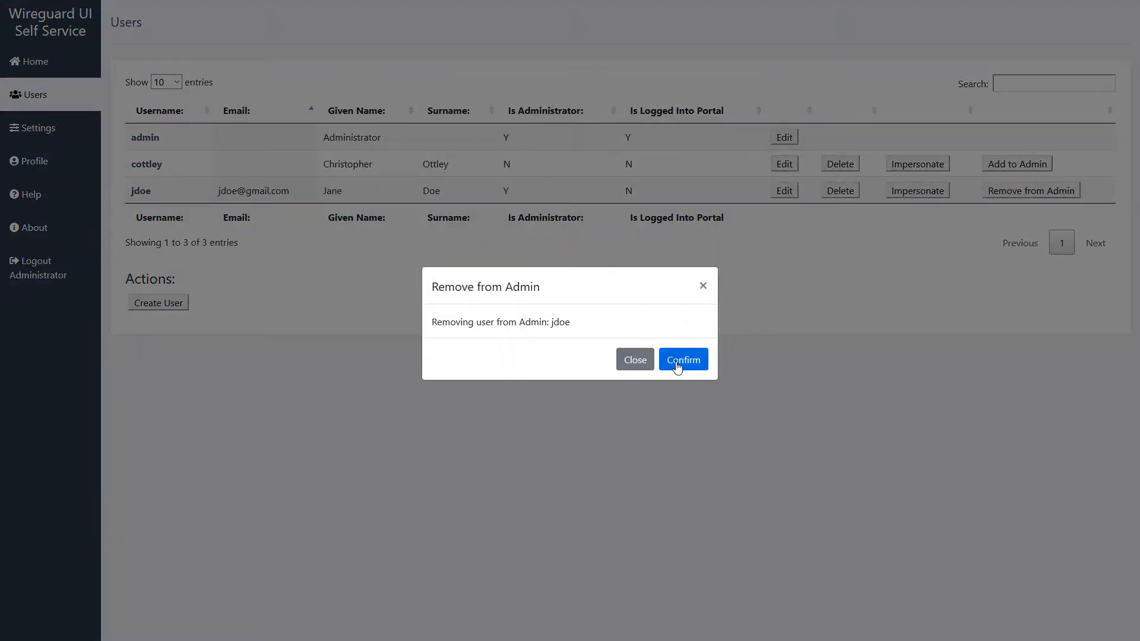
click(666, 359)
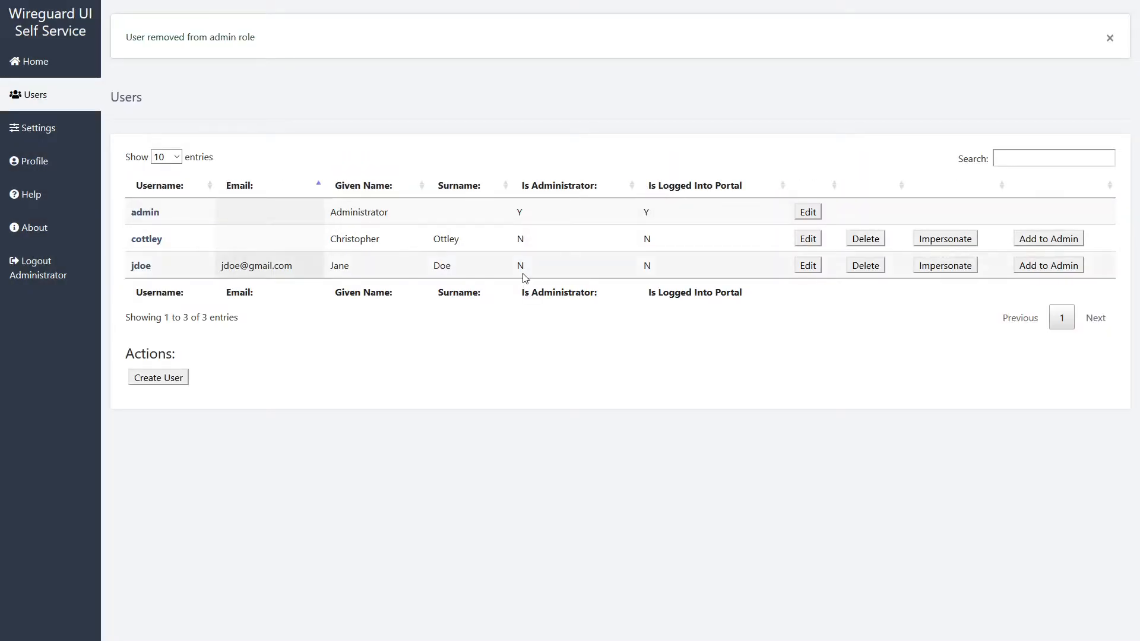
Delete the user's account in the Deleting User dialog, then log out as Administrator.
click(866, 269)
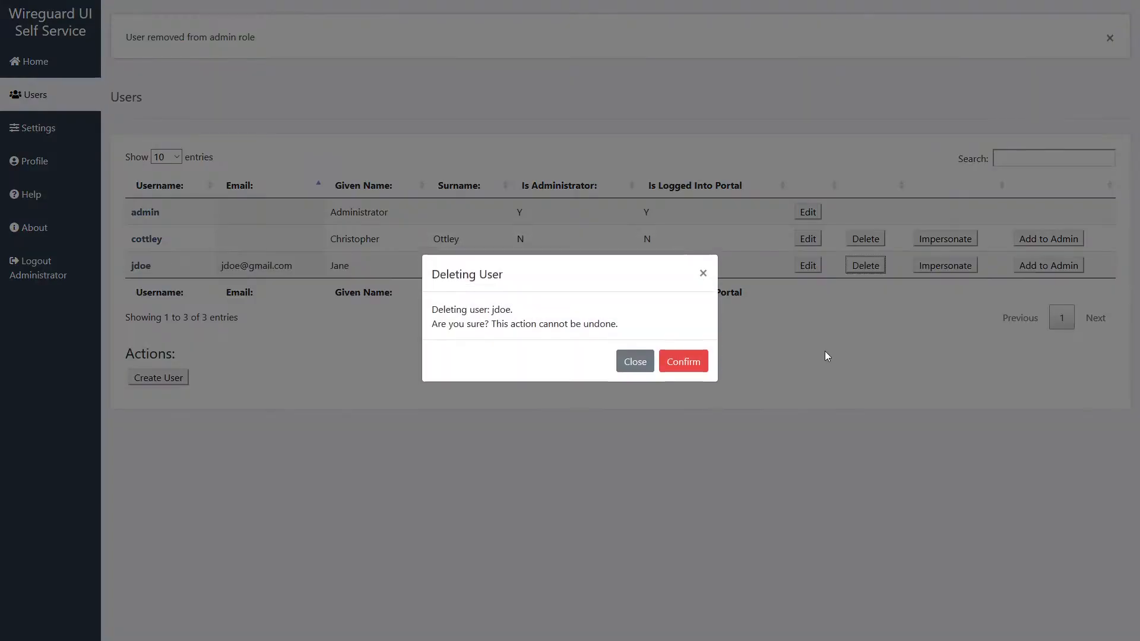
click(684, 368)
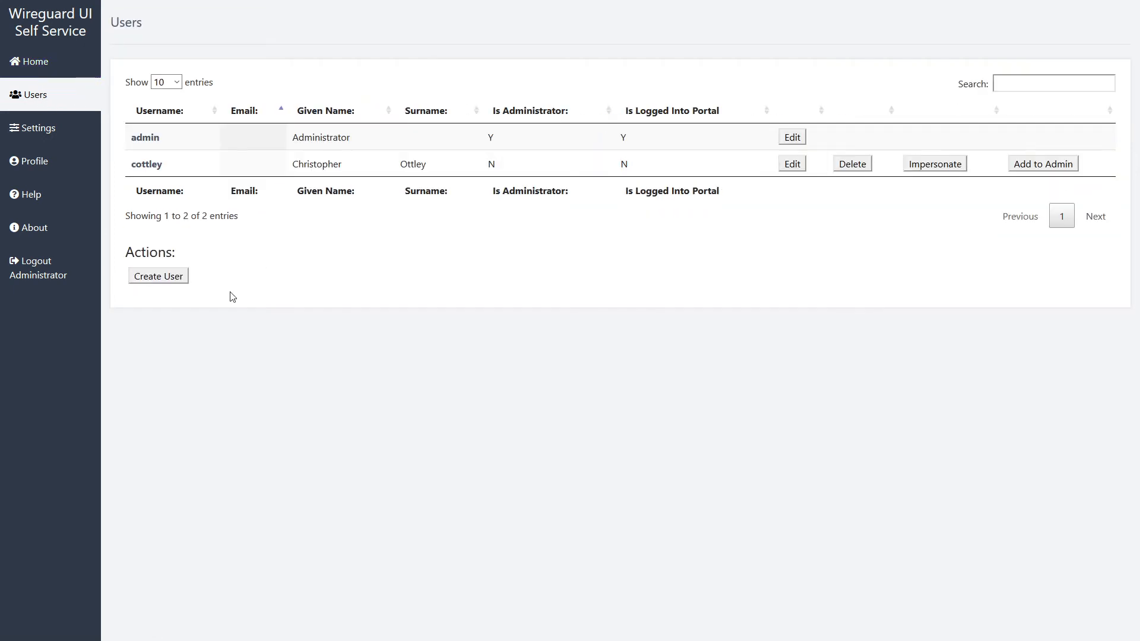
click(58, 274)
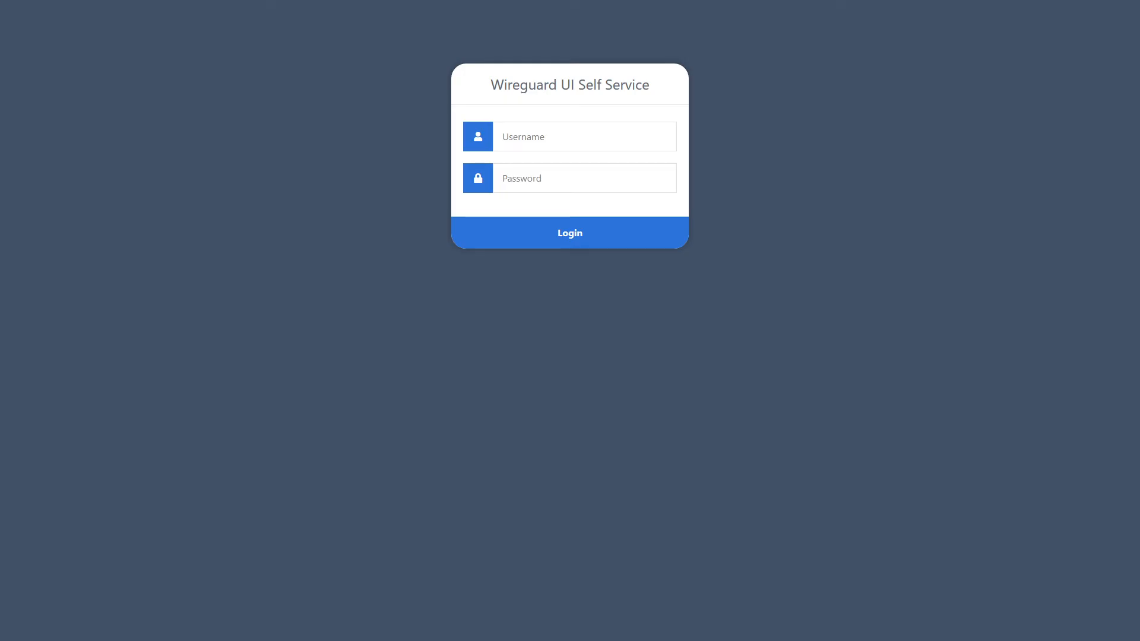